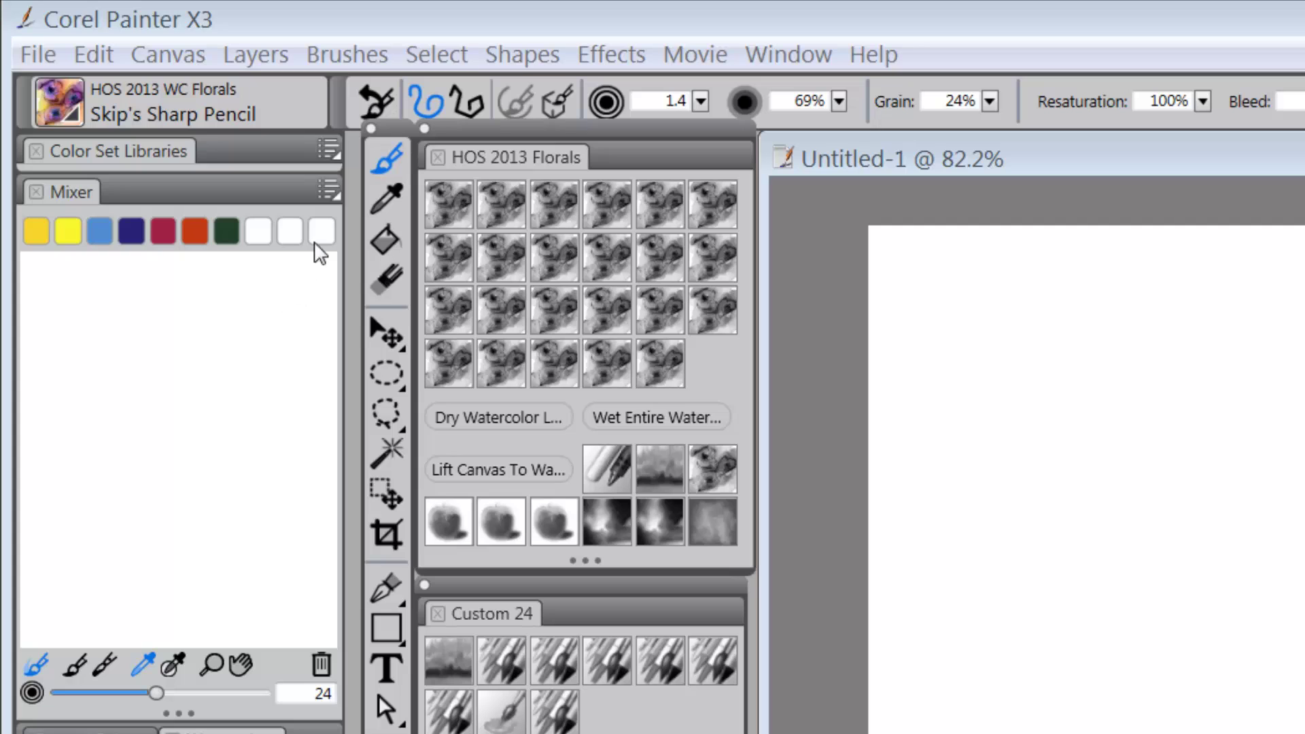
Open the Monet water-lily image DT1899.jpg as the mixer pad
click(326, 190)
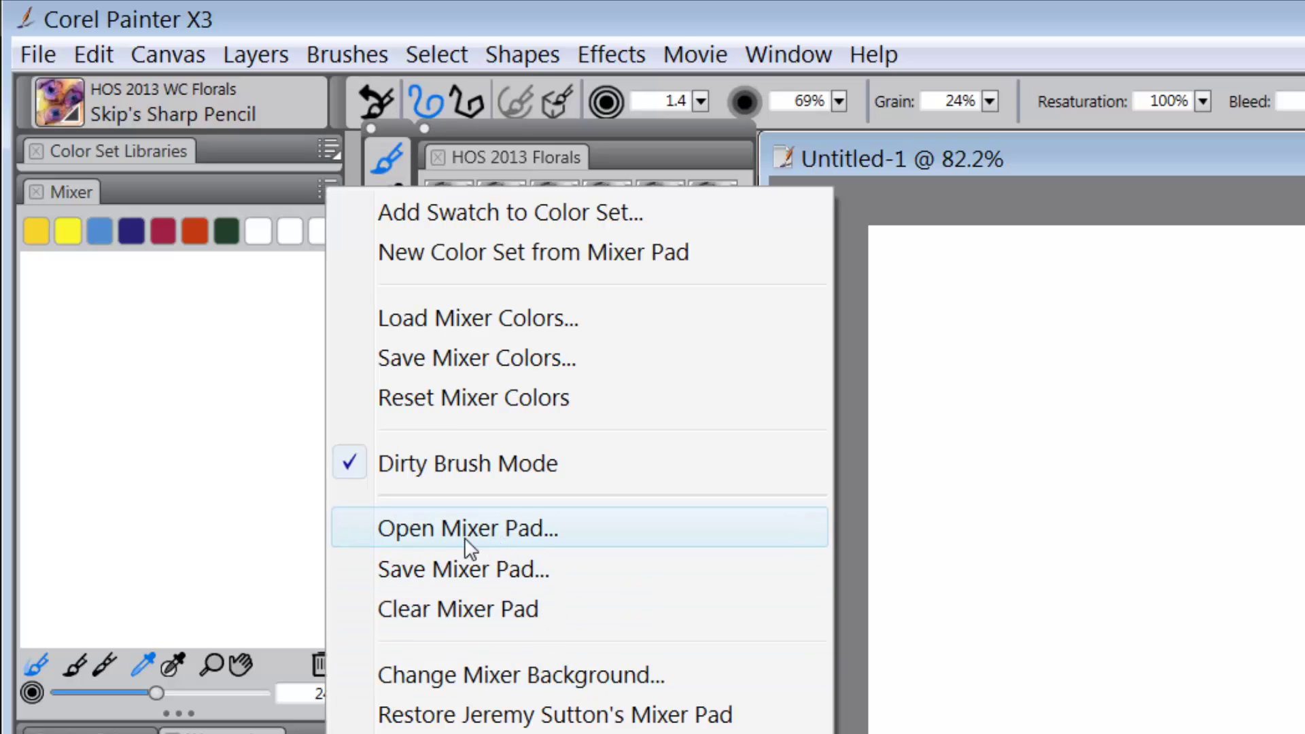
click(498, 534)
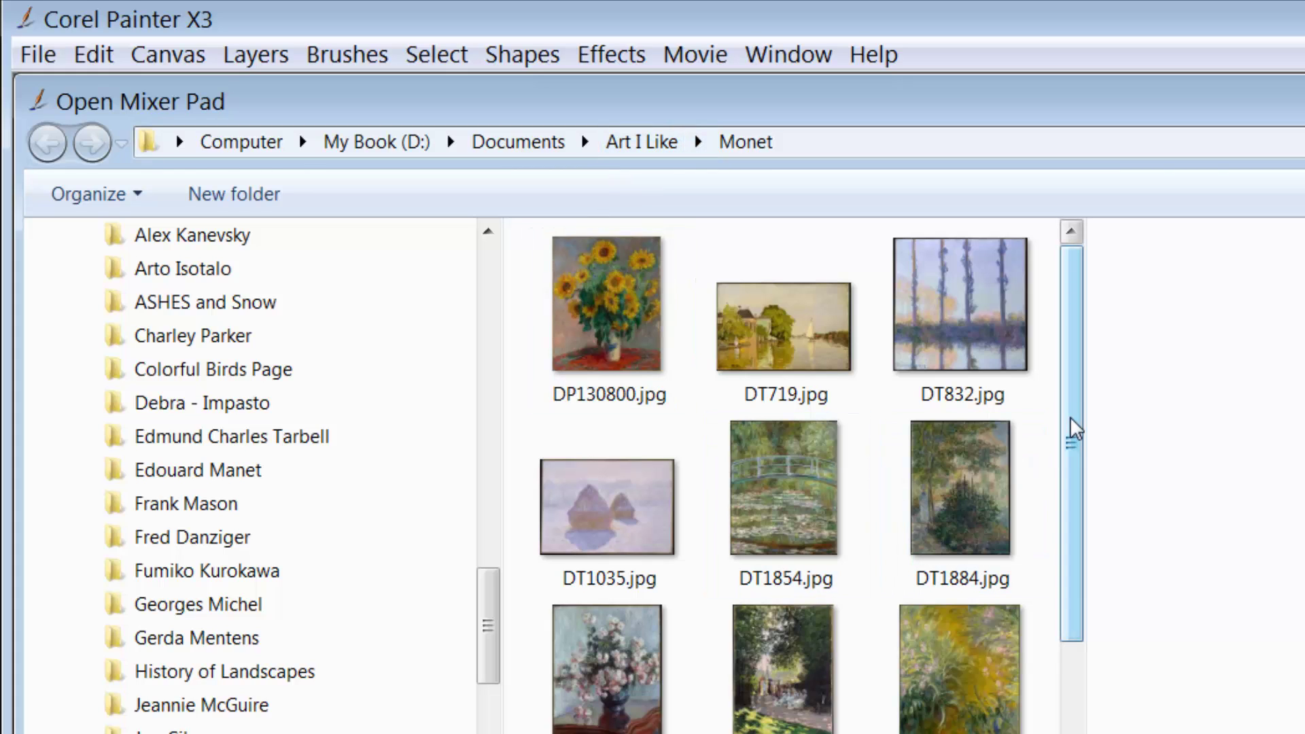
drag(1074, 423, 1073, 489)
click(985, 533)
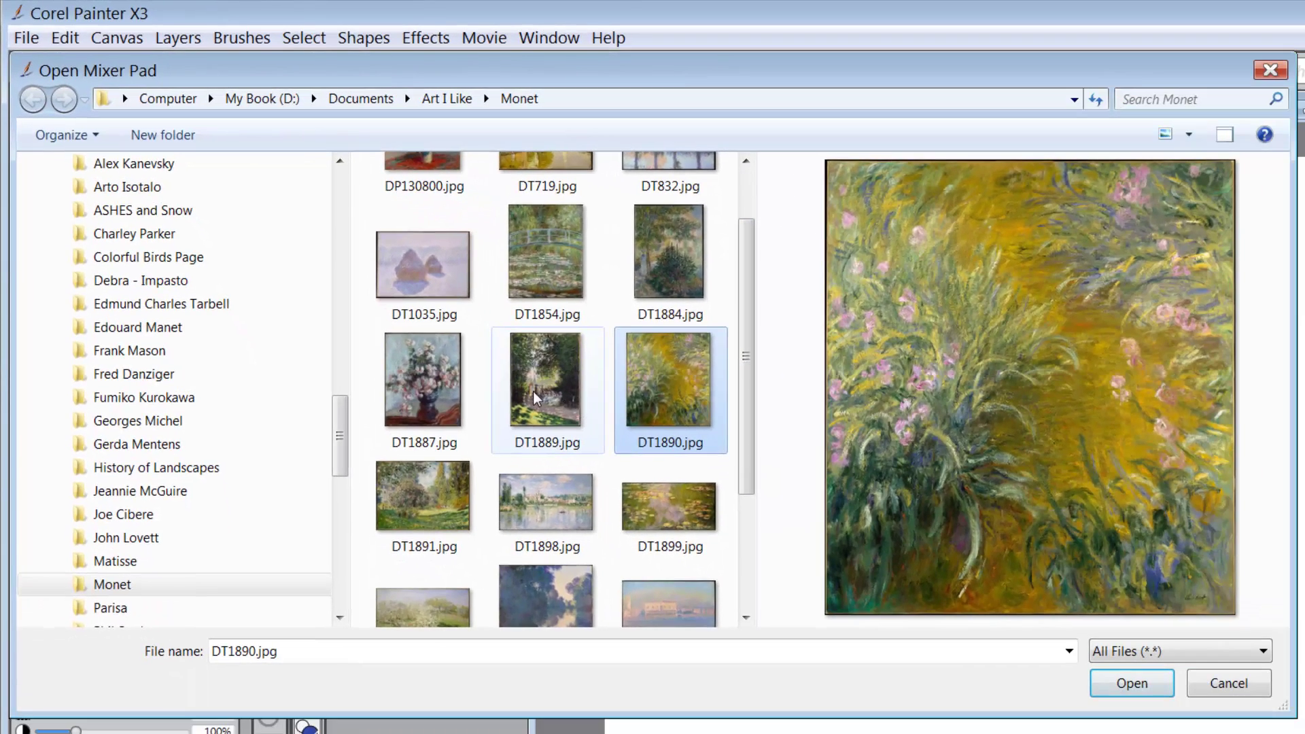
click(536, 396)
click(439, 403)
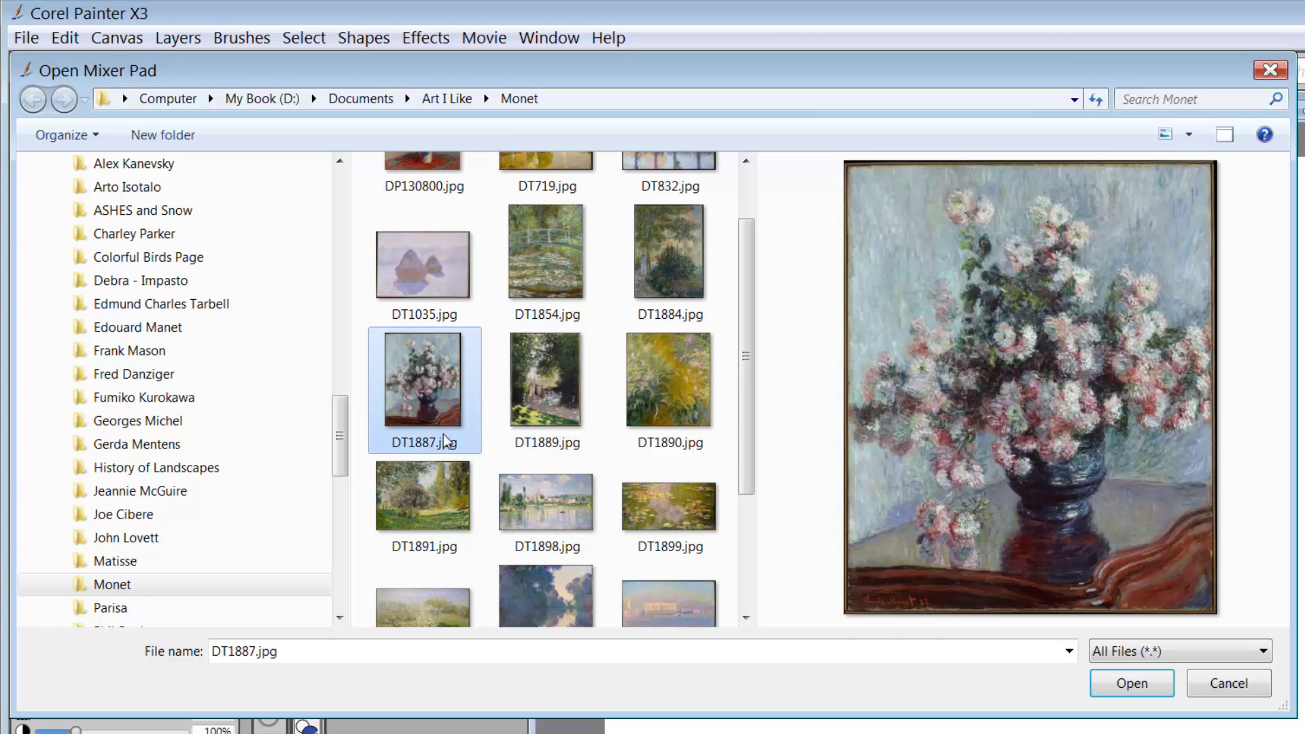
click(670, 509)
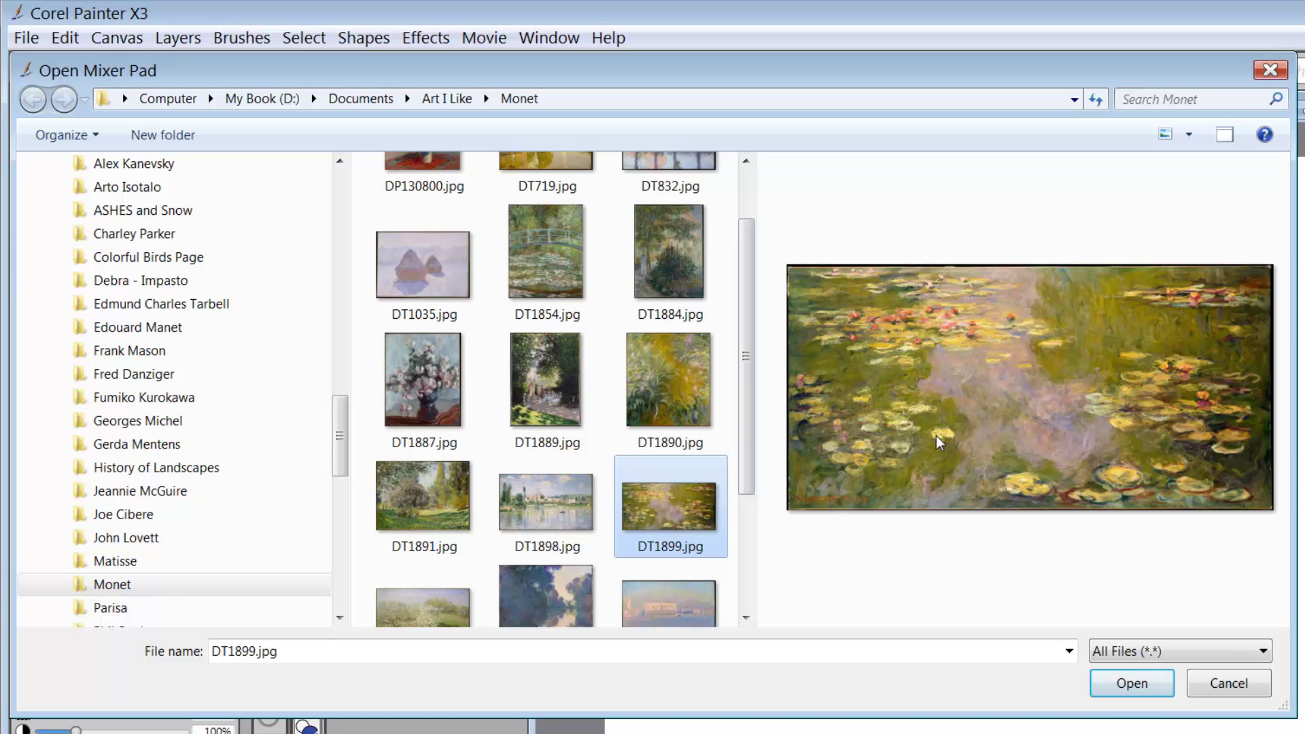
click(1132, 685)
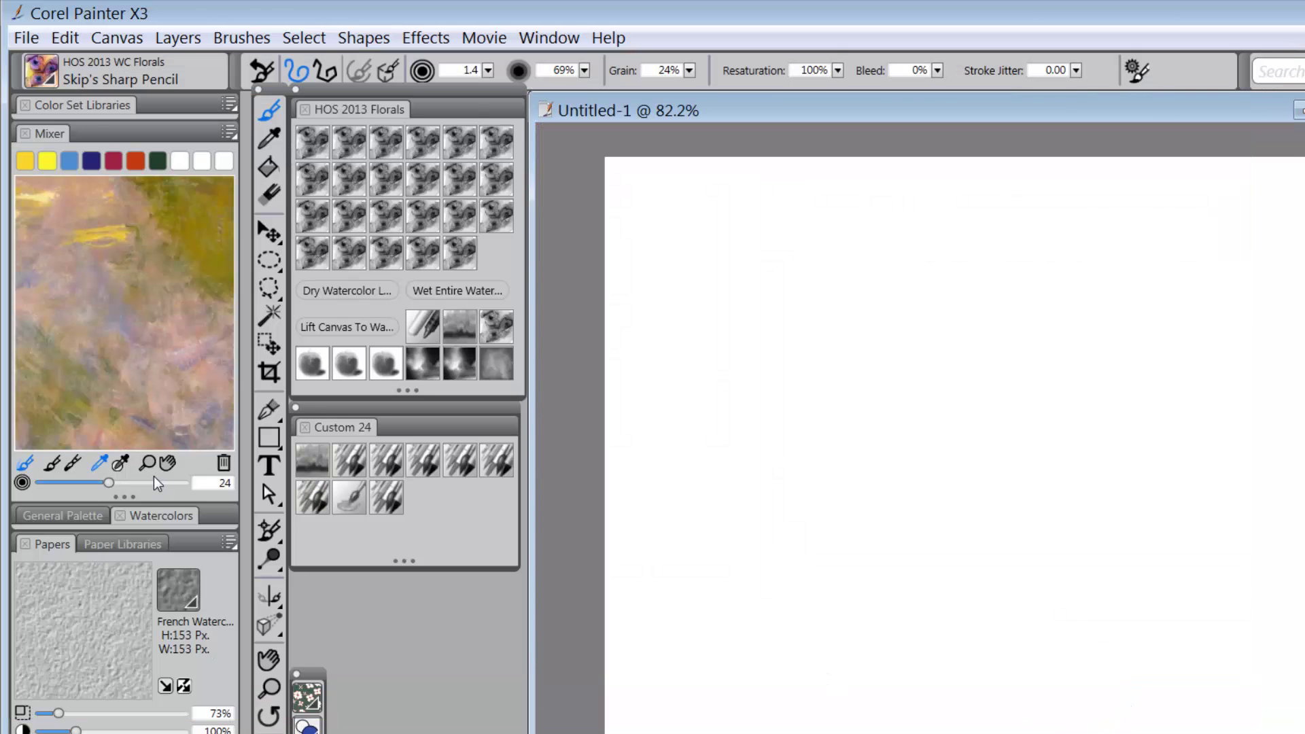
Pan the mixer pad image to the area with red flowers and yellow water lilies
click(169, 463)
drag(109, 369, 193, 398)
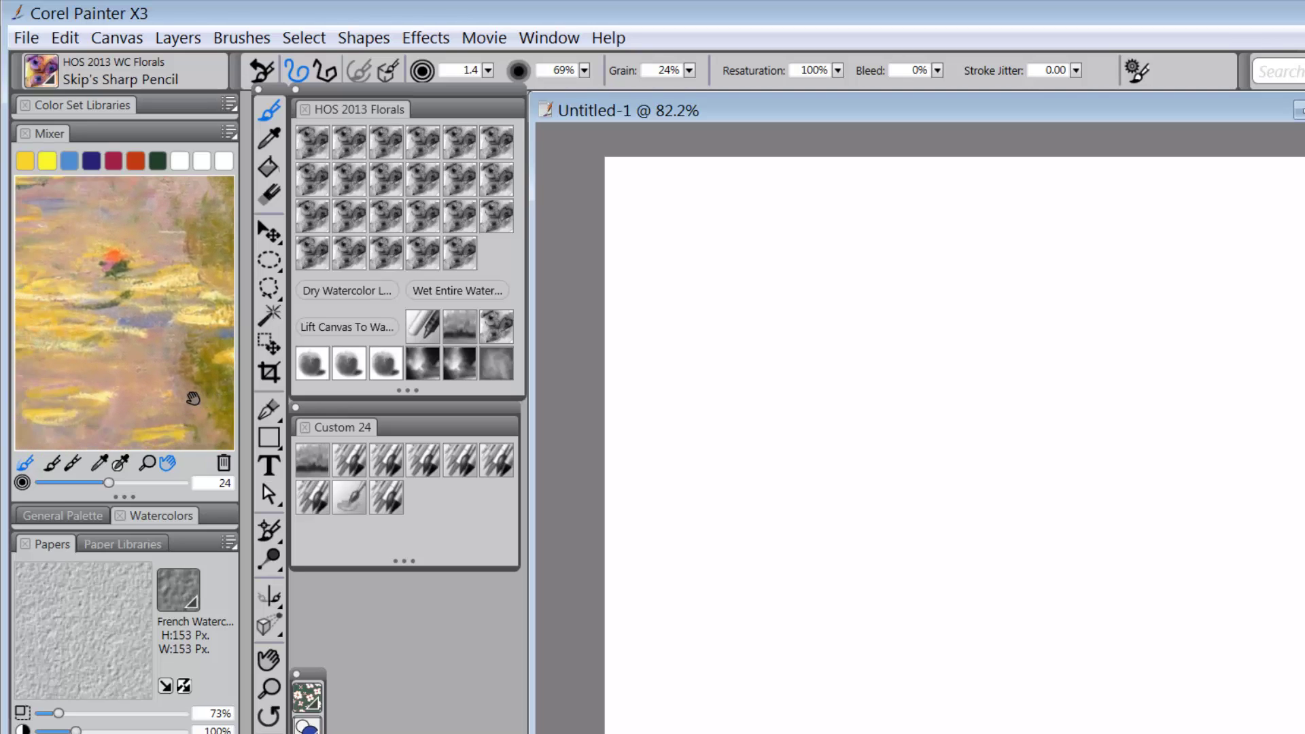
click(101, 463)
click(167, 463)
mouse_move(167, 400)
mouse_down()
mouse_move(136, 410)
mouse_move(172, 431)
mouse_move(128, 364)
mouse_move(219, 460)
mouse_move(196, 374)
mouse_move(170, 354)
mouse_move(186, 299)
mouse_move(168, 411)
mouse_up()
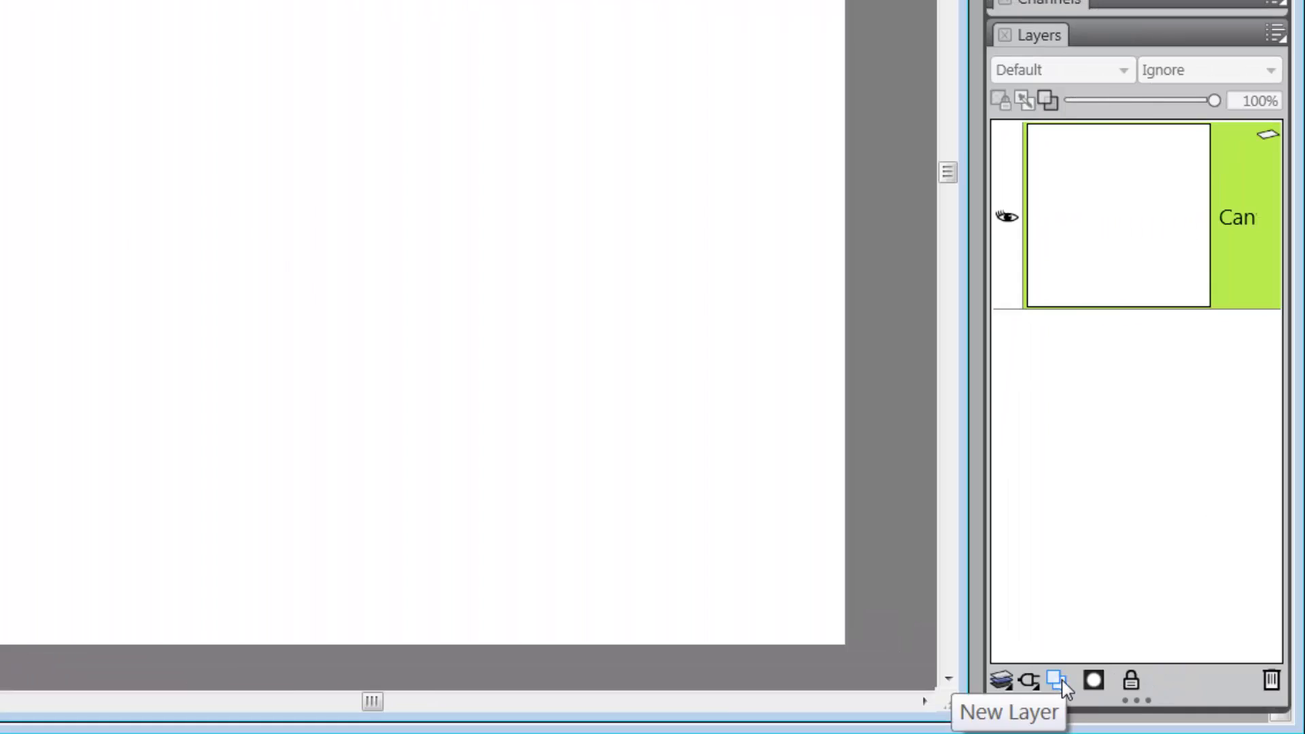
Add a new layer above the canvas and fill it with pure white
click(1055, 682)
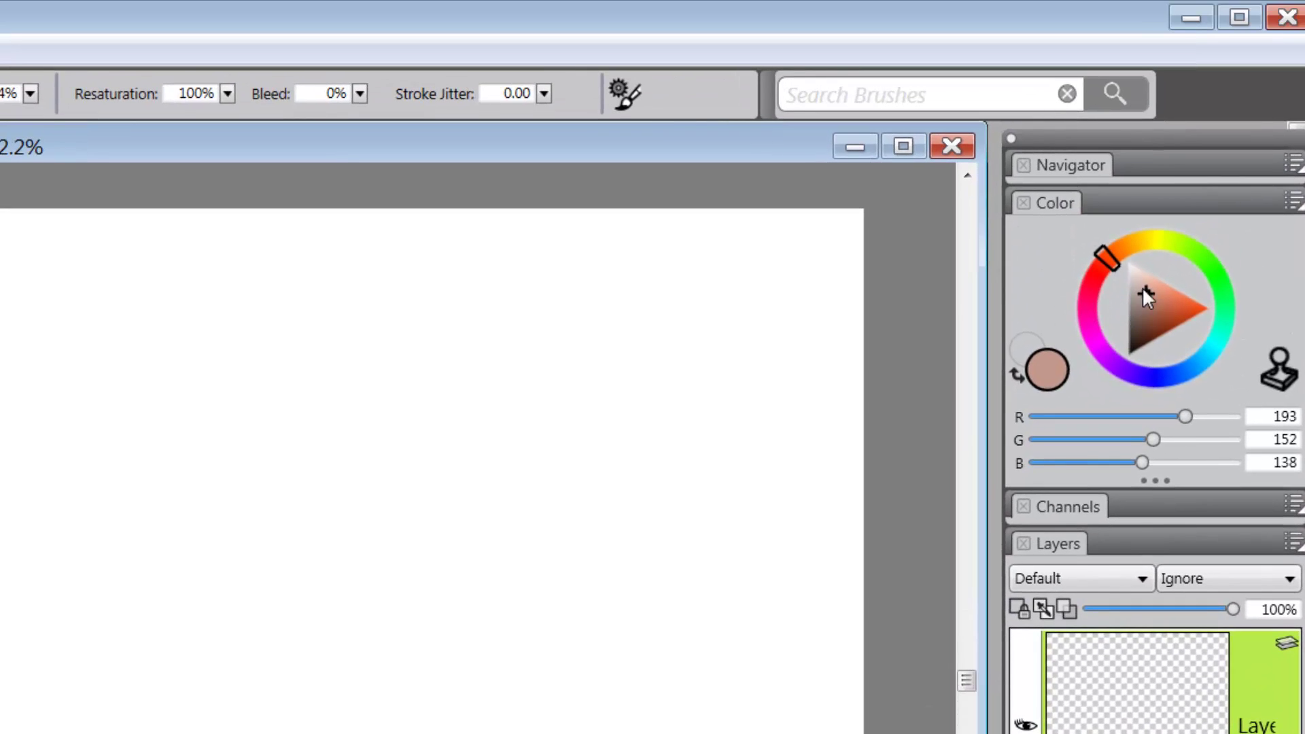
click(1149, 293)
drag(1148, 294, 1130, 260)
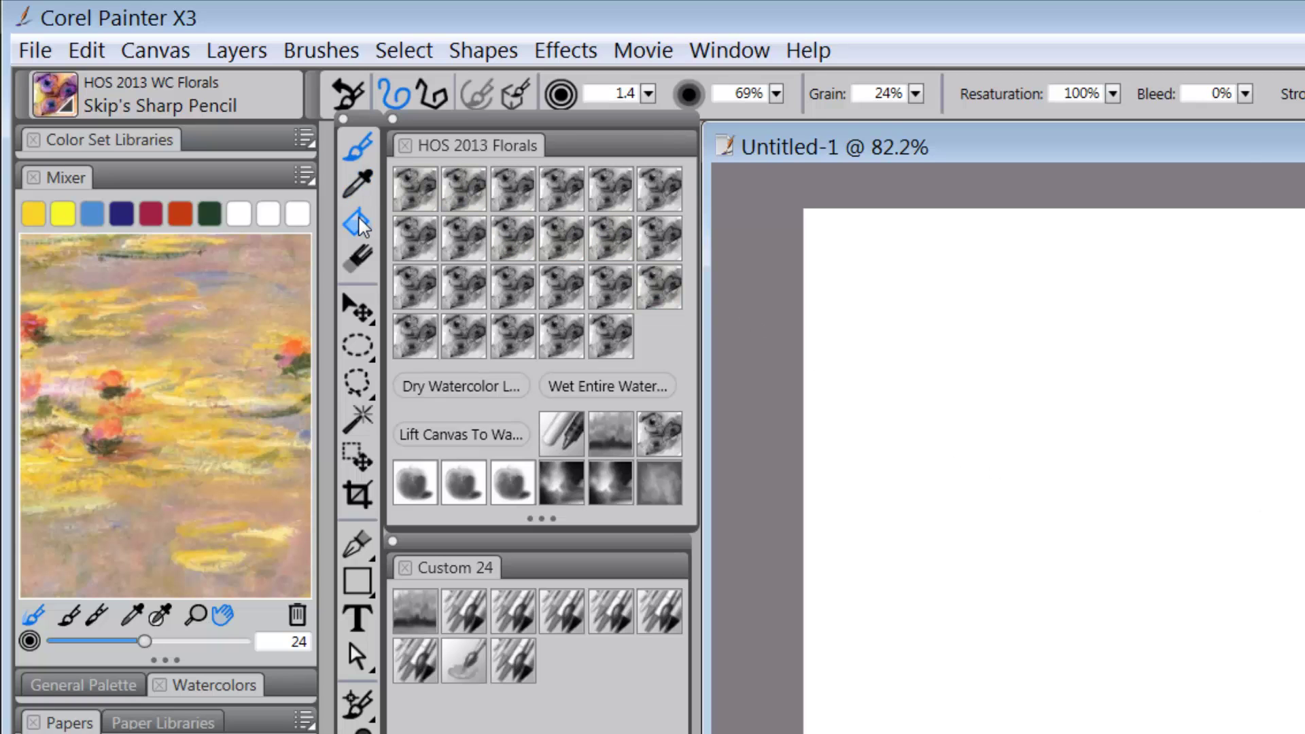
key(k)
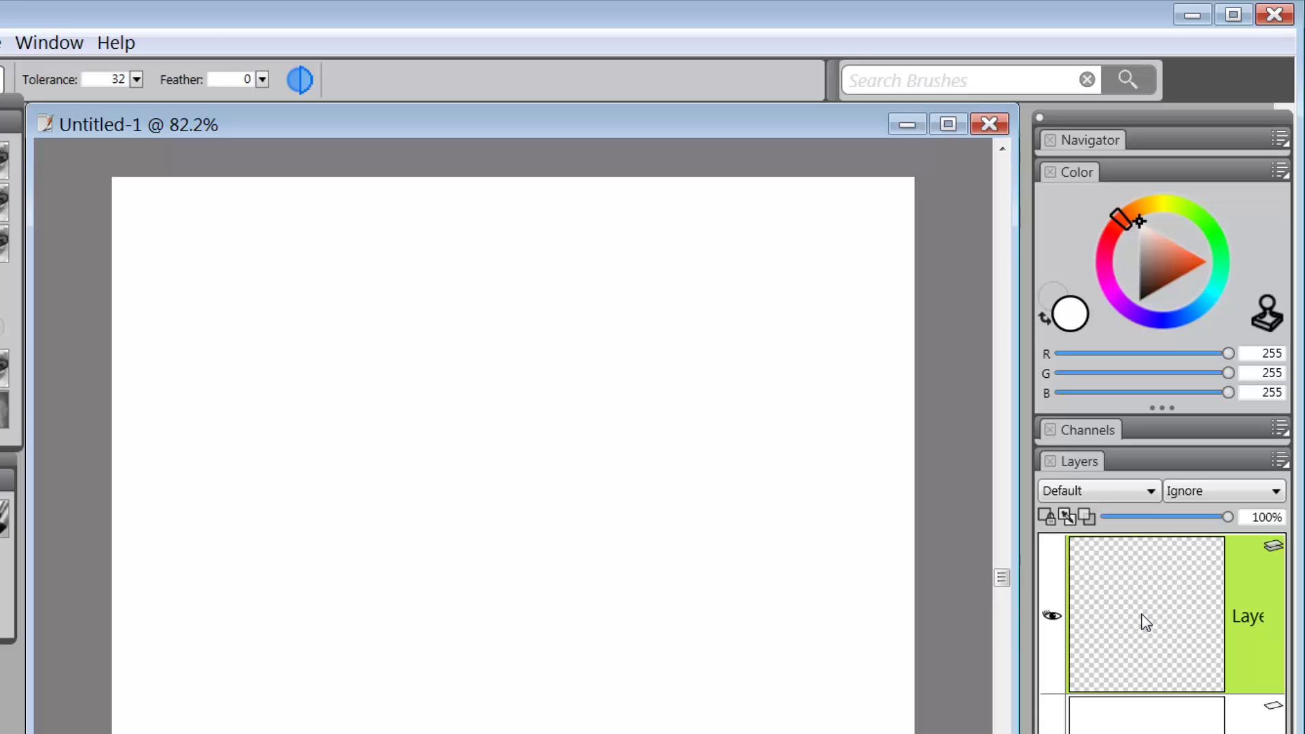
click(429, 422)
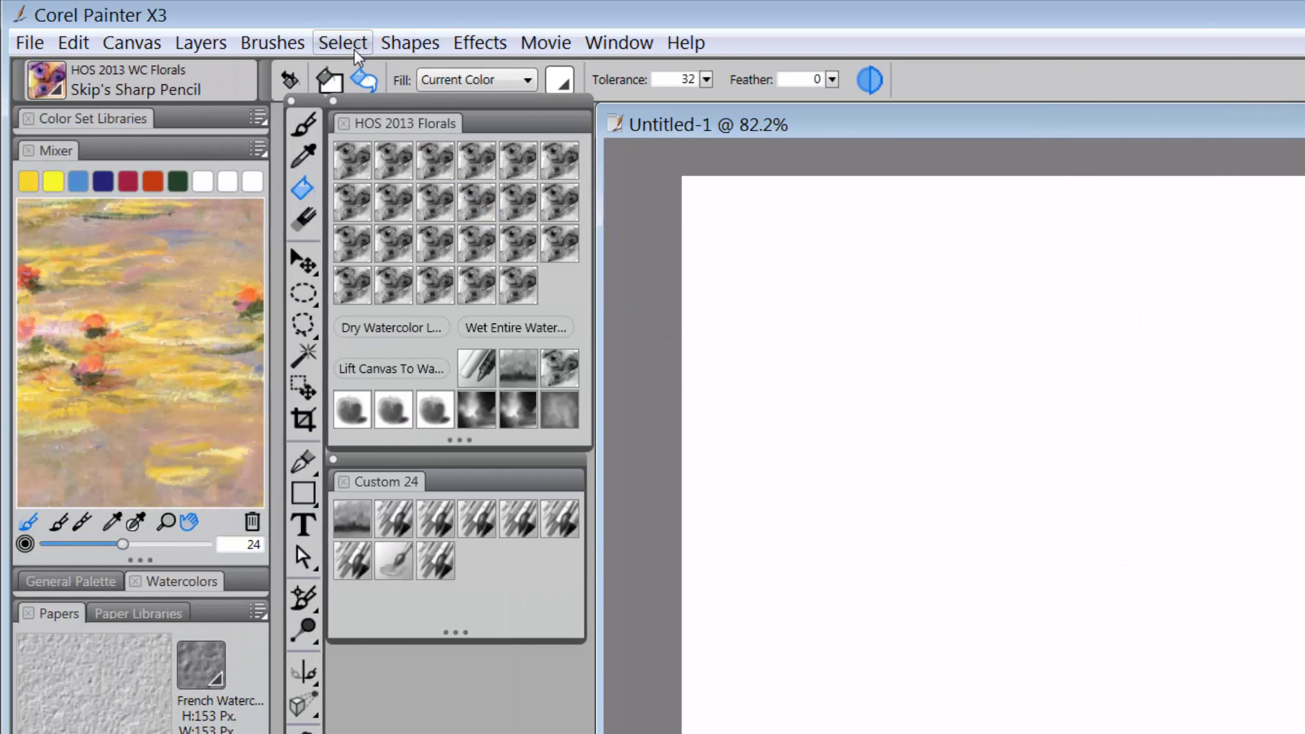
Apply Surface Texture to the white layer using Paper, with Softness 1.4, Amount 11%, Picture 100% and Shine 0%
click(352, 46)
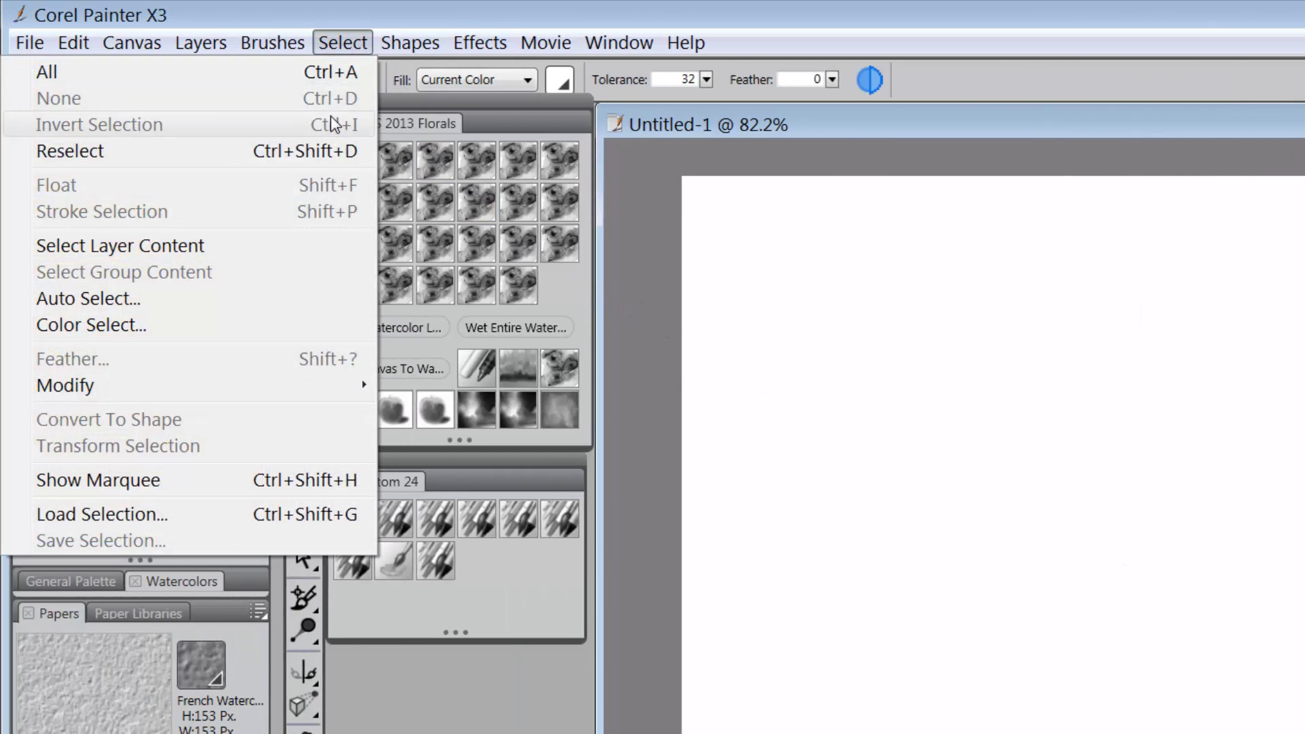
mouse_move(467, 53)
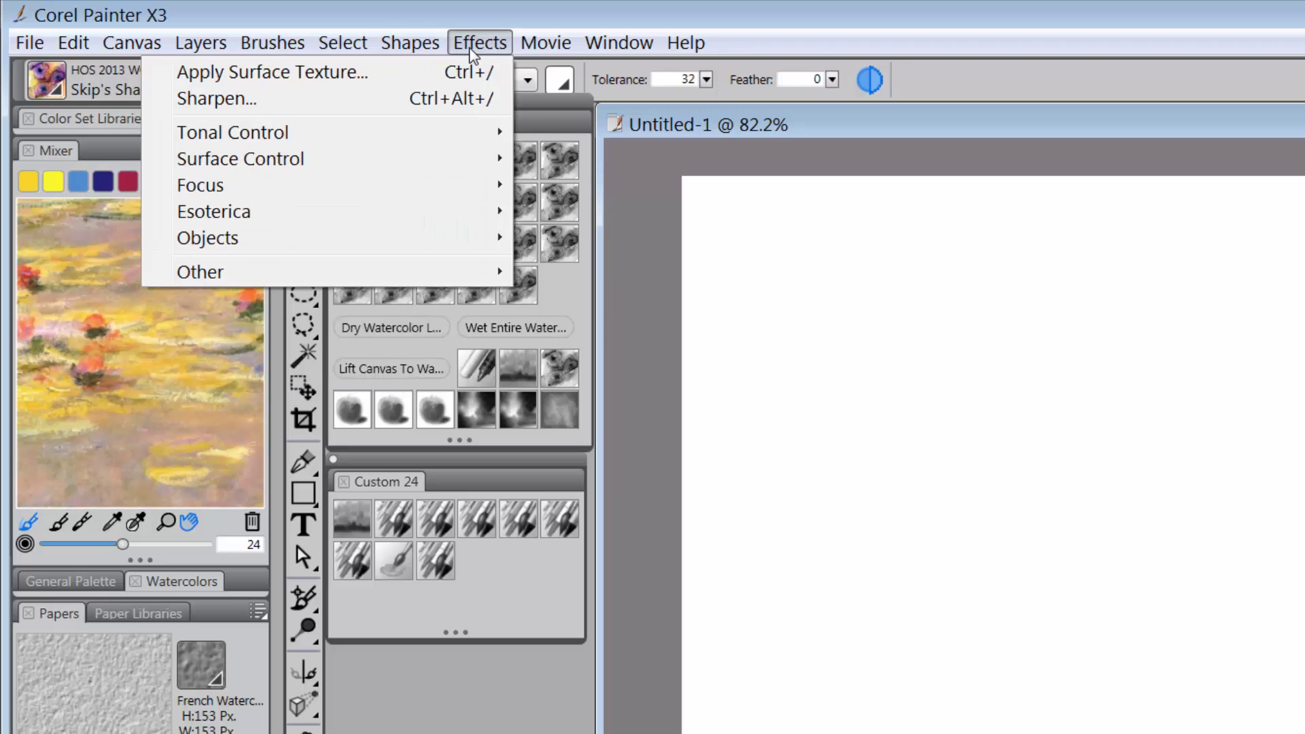
mouse_move(418, 169)
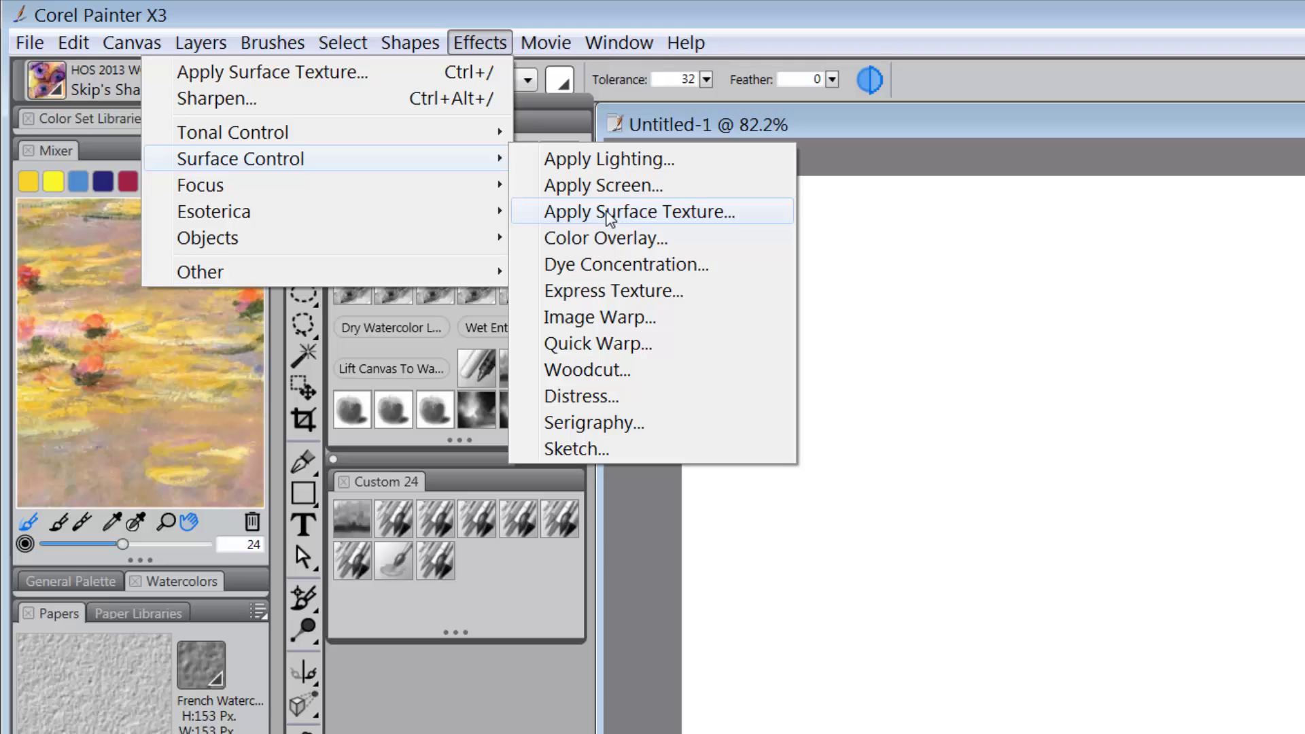
click(606, 214)
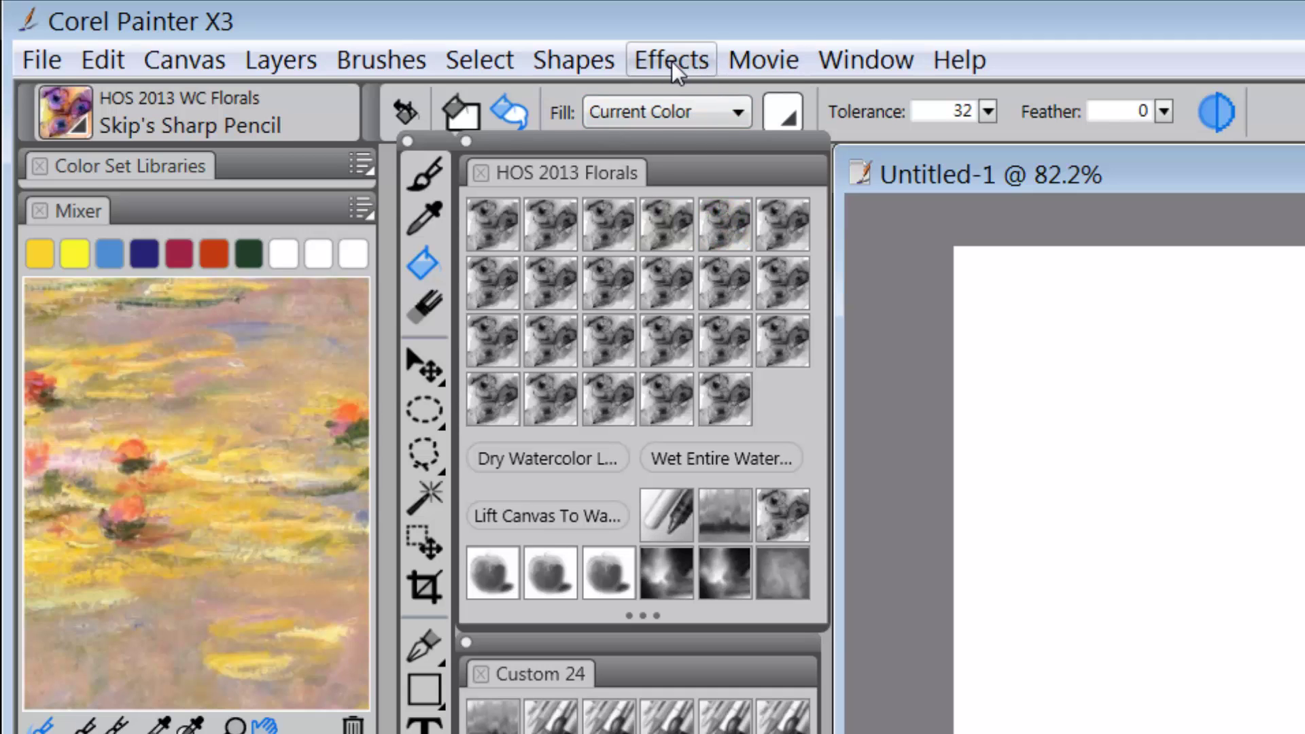
click(683, 66)
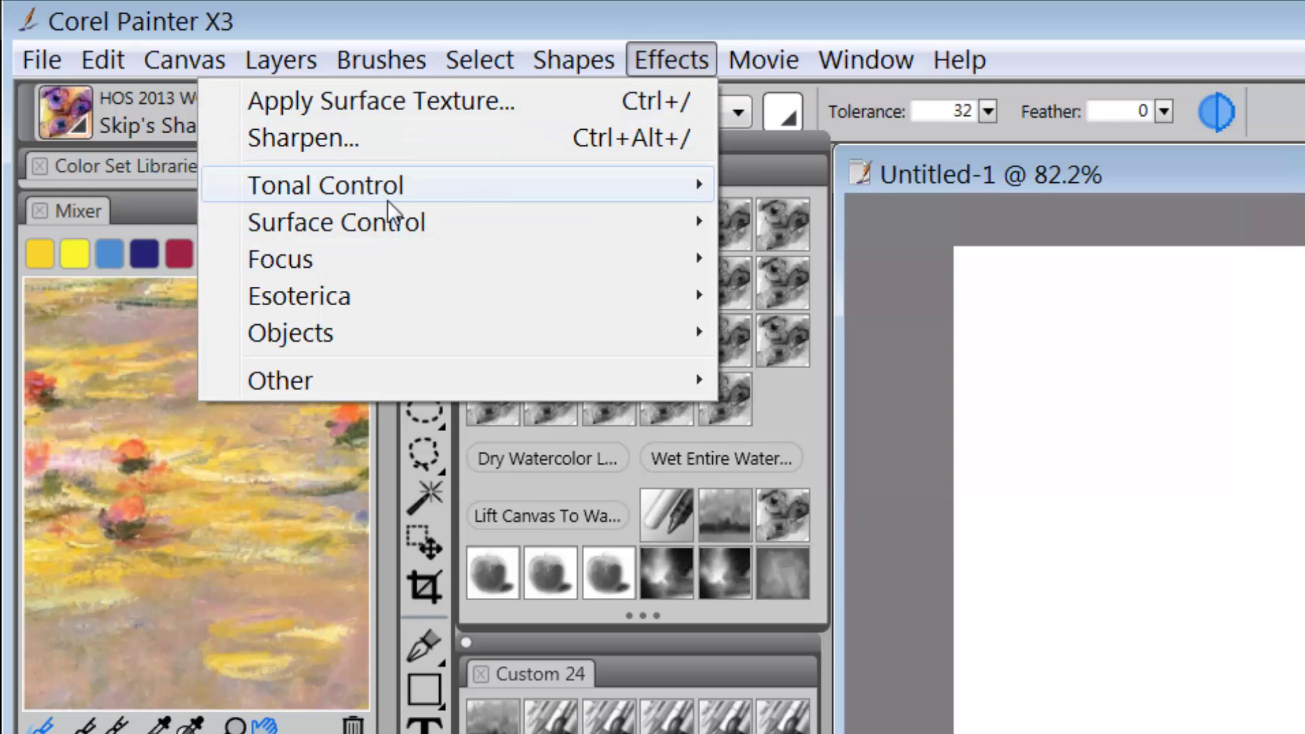
mouse_move(387, 229)
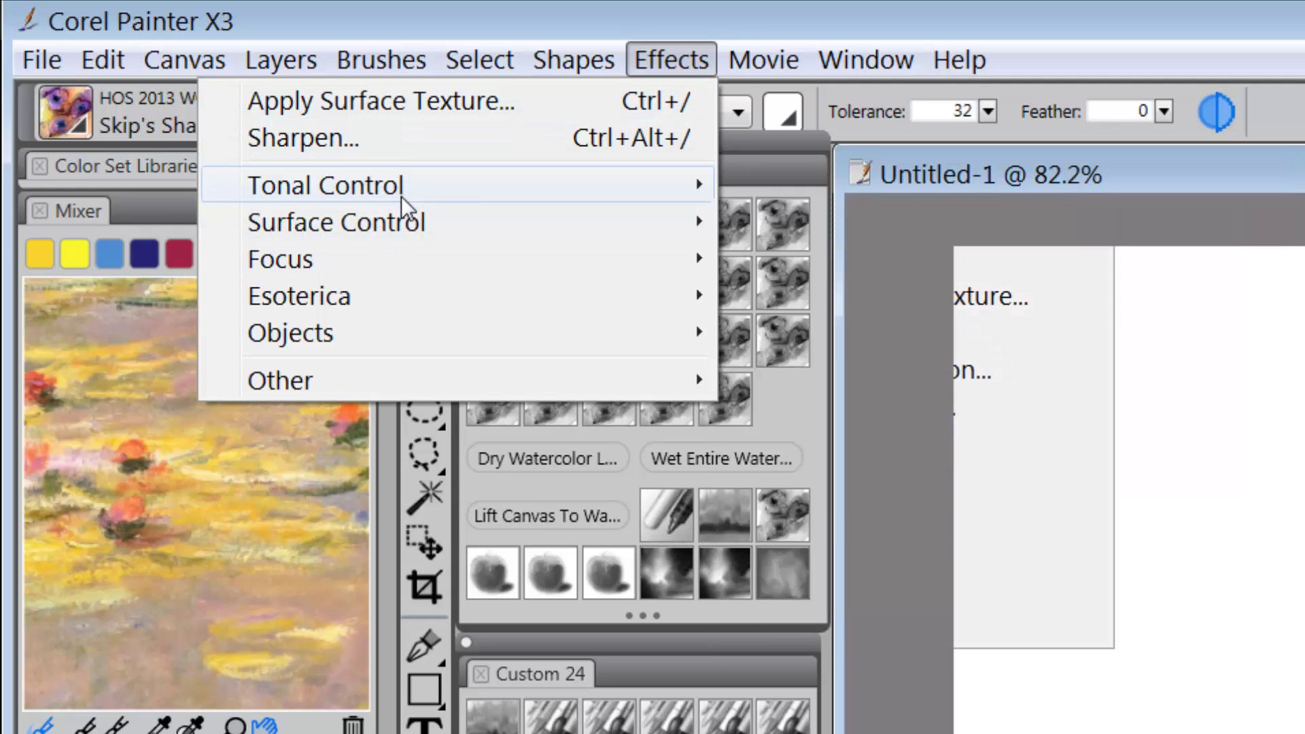
click(448, 103)
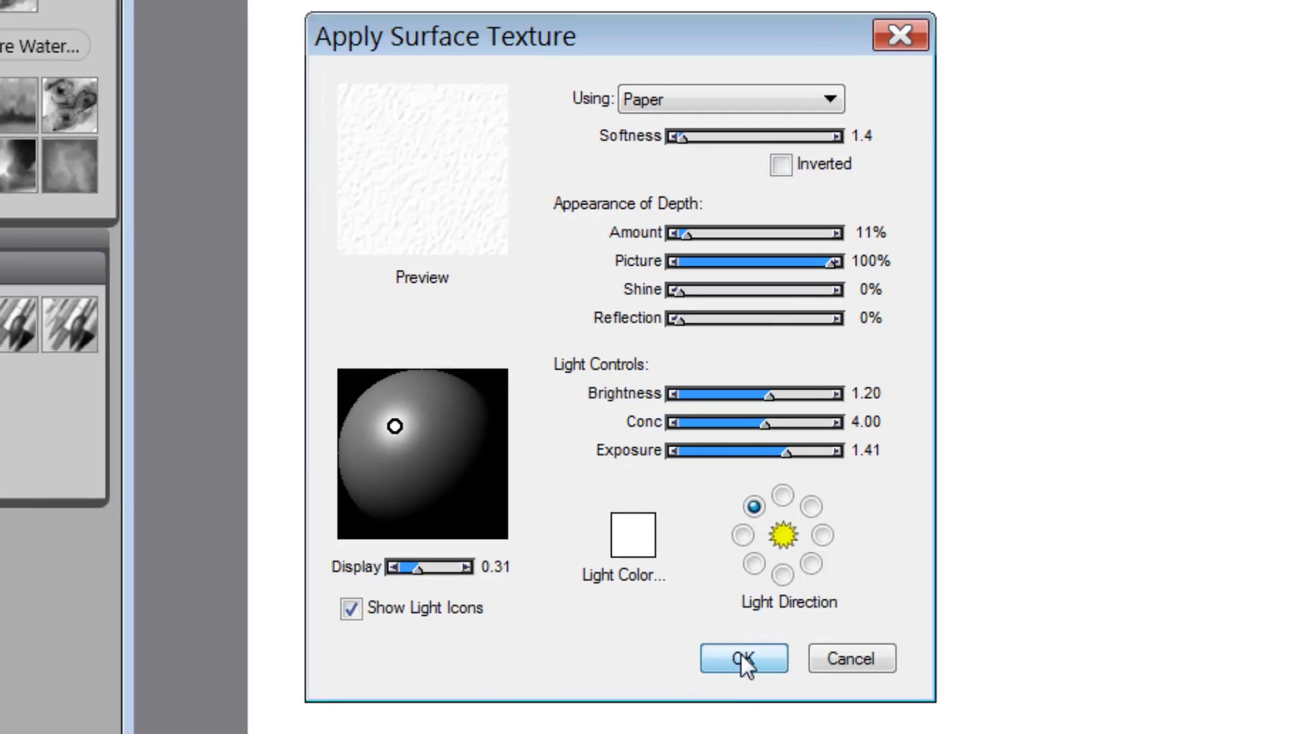
click(765, 663)
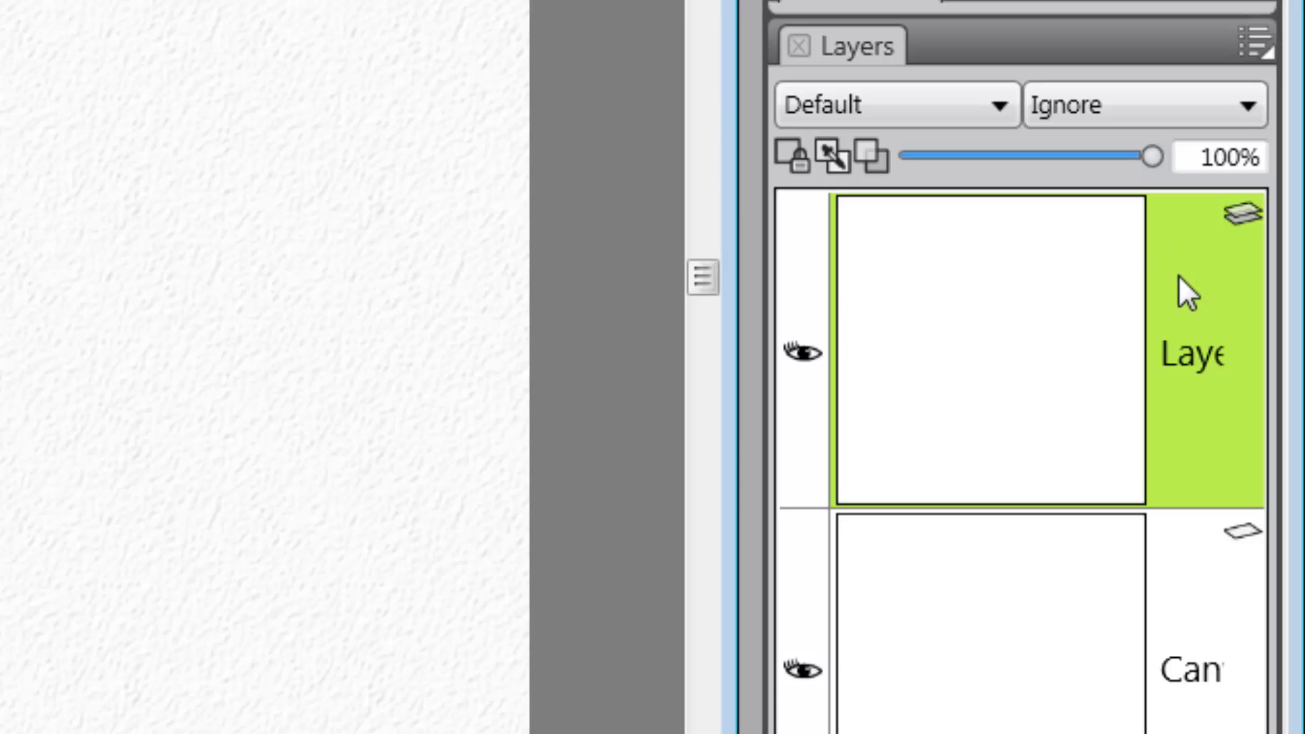
Set the textured layer's composite method to Gel and lock the layer
click(1003, 104)
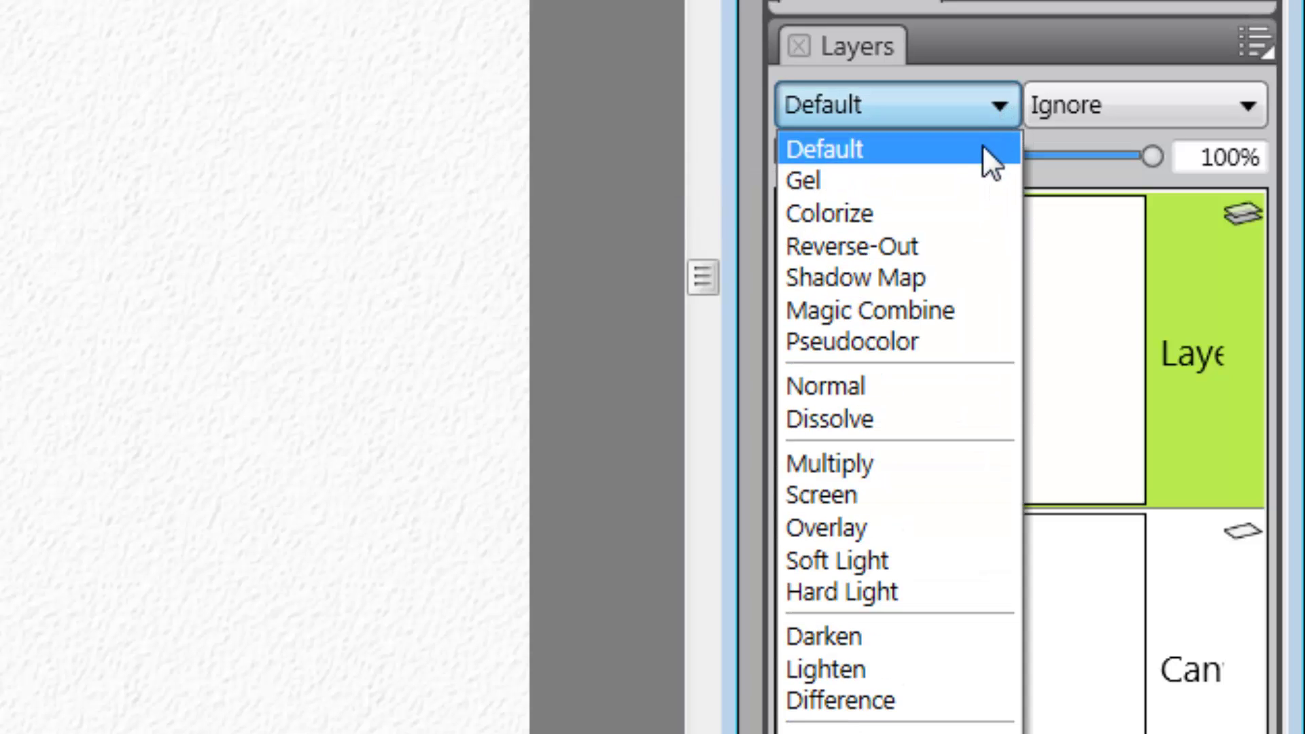
click(961, 178)
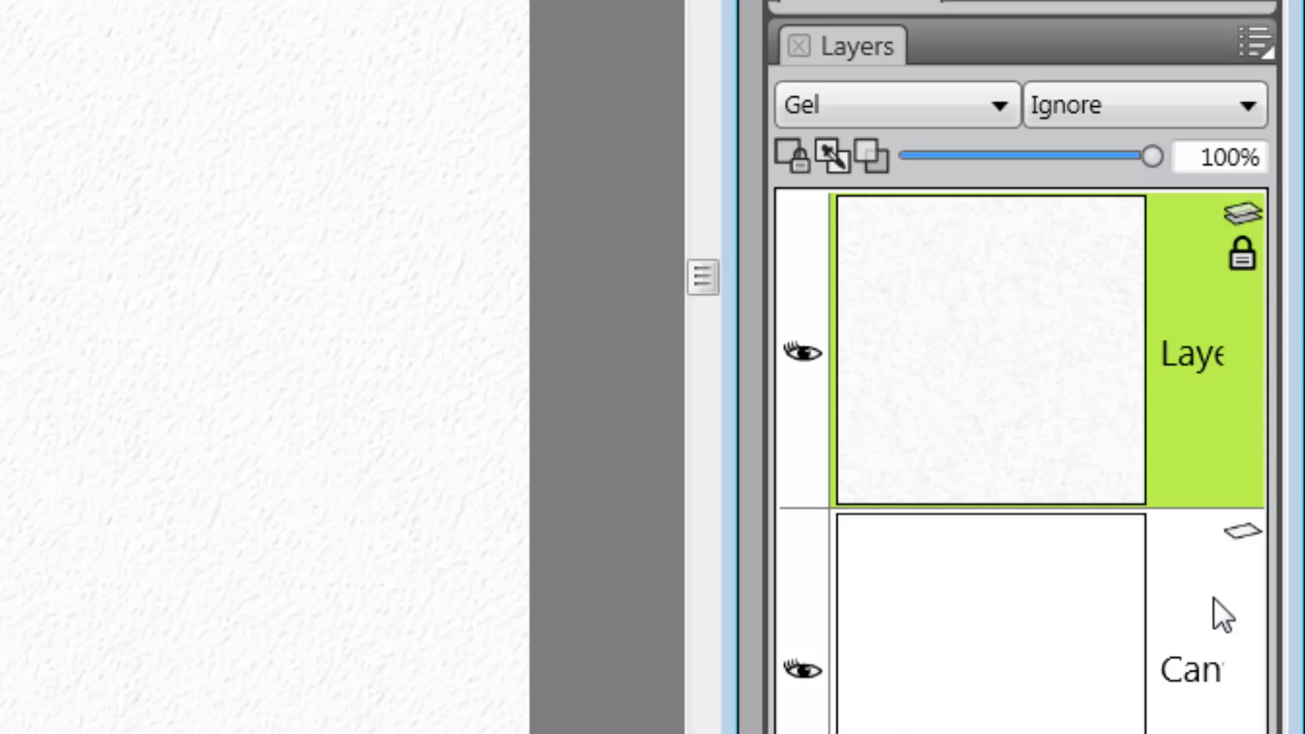
Add a new layer directly above the canvas and name it Sketch Layer
click(1154, 692)
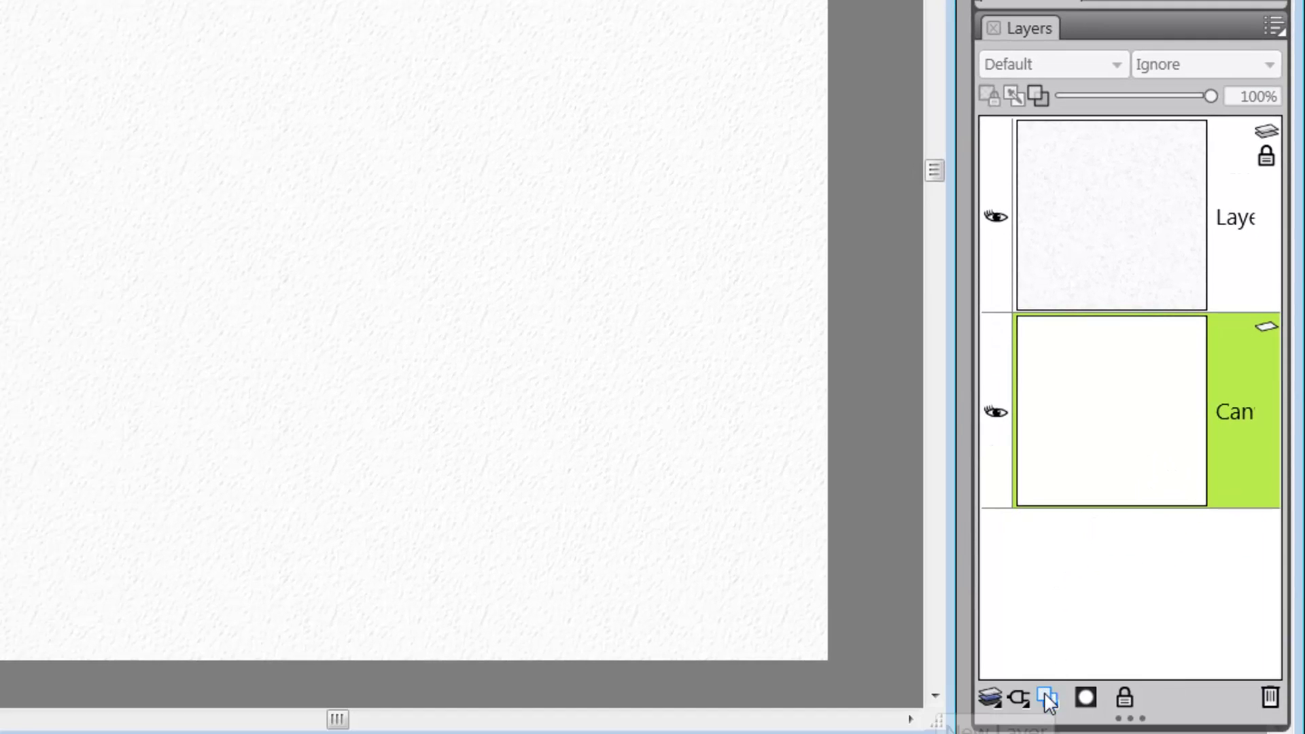
click(1047, 696)
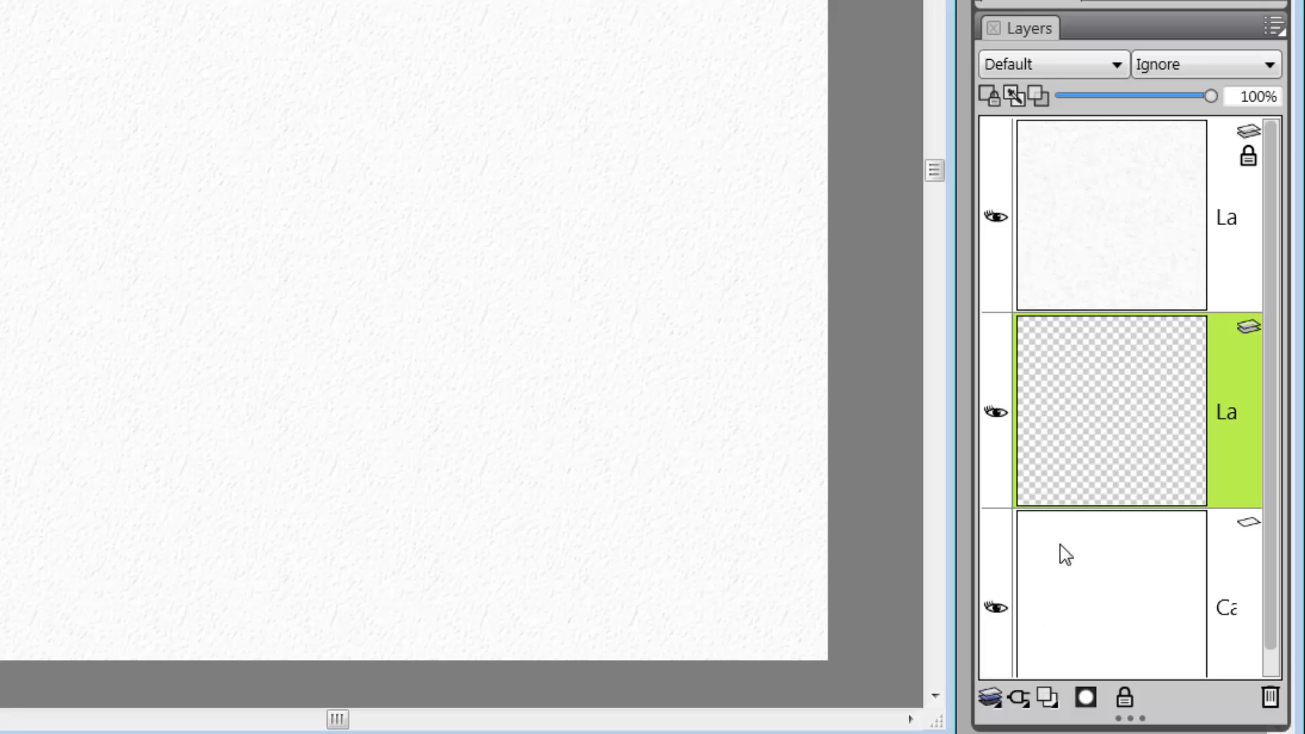
right_click(1222, 401)
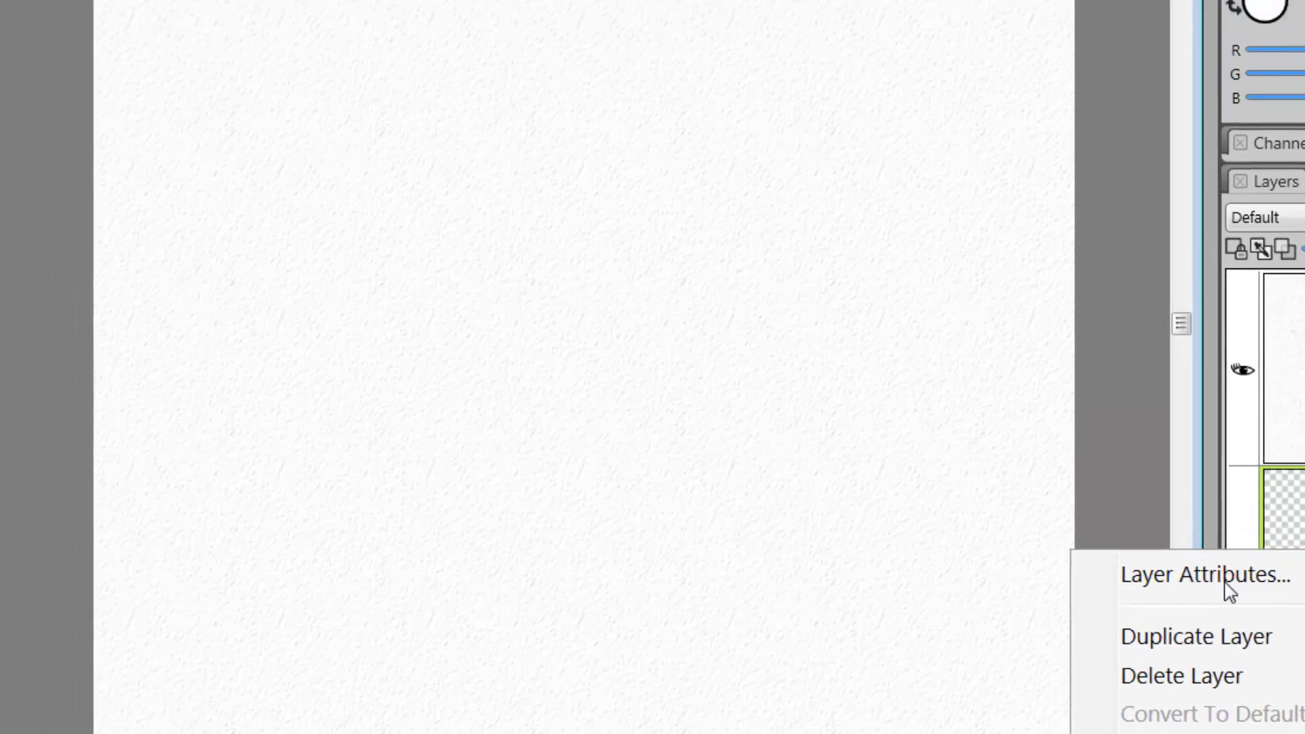
click(979, 425)
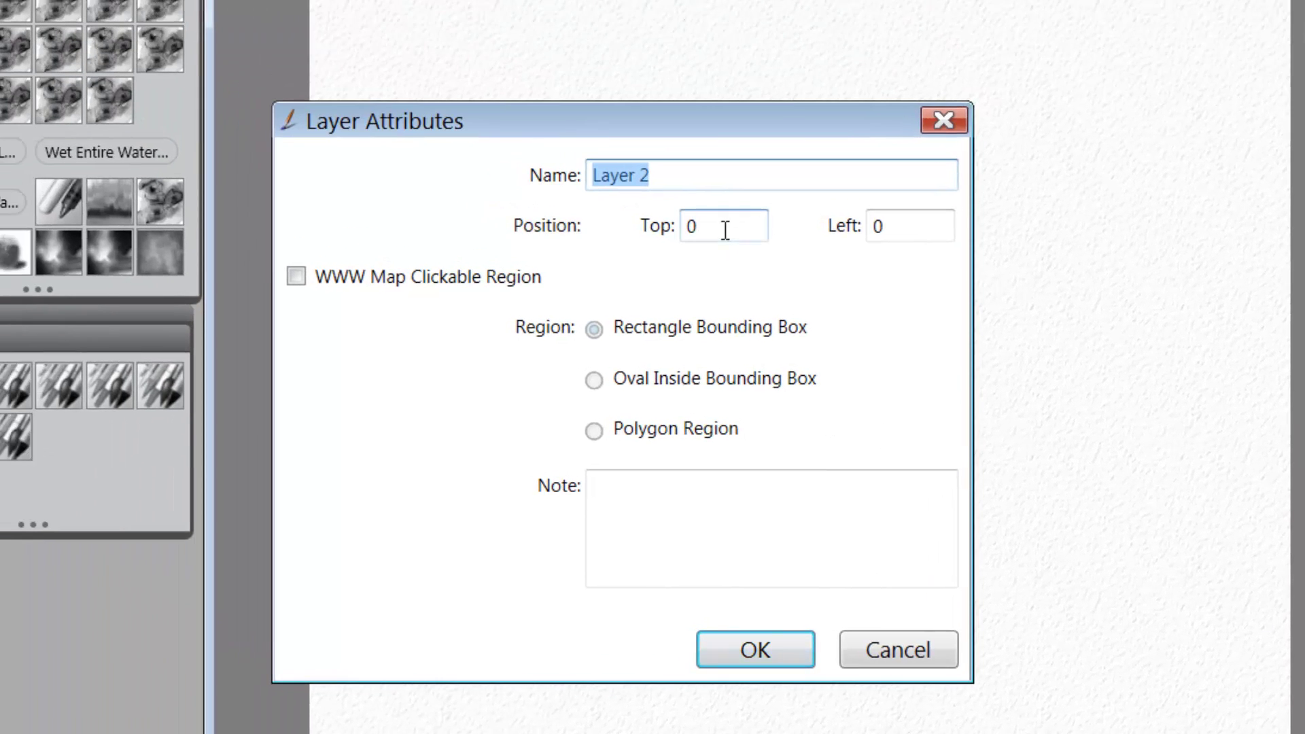
text(Sketc)
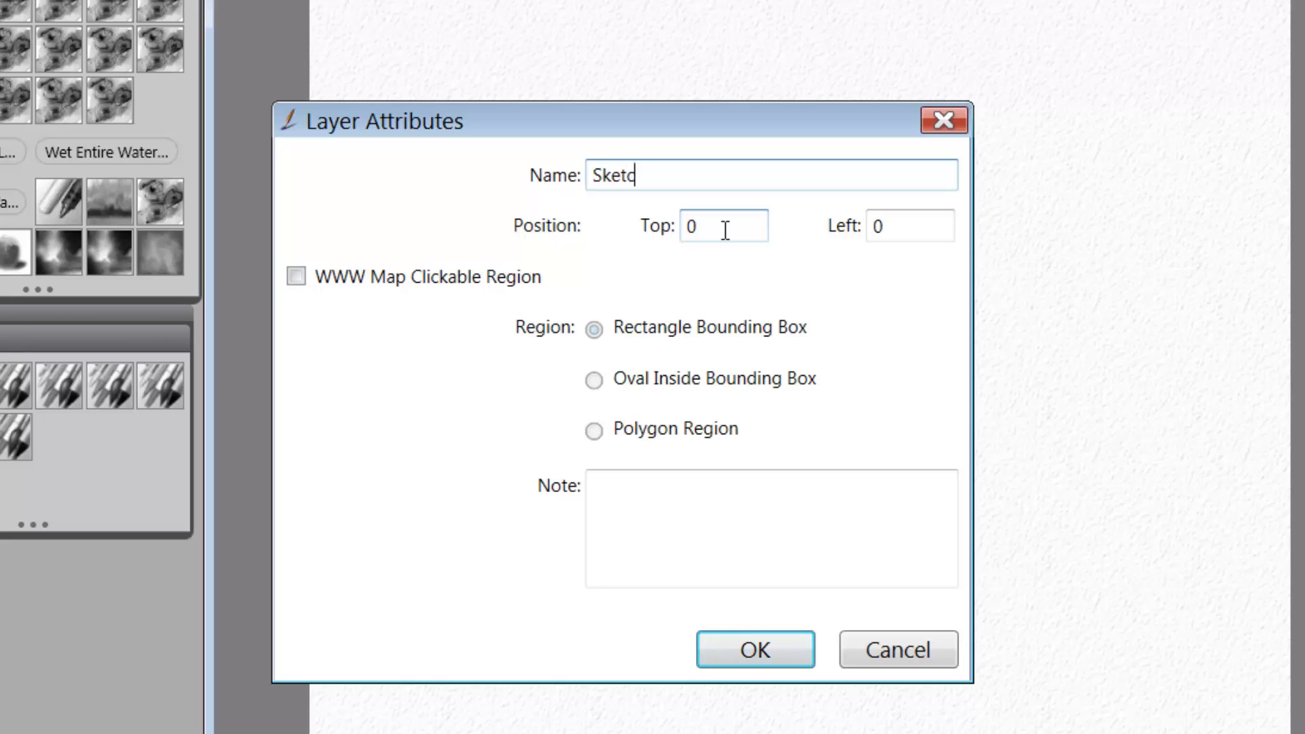
text(h Layer)
click(756, 650)
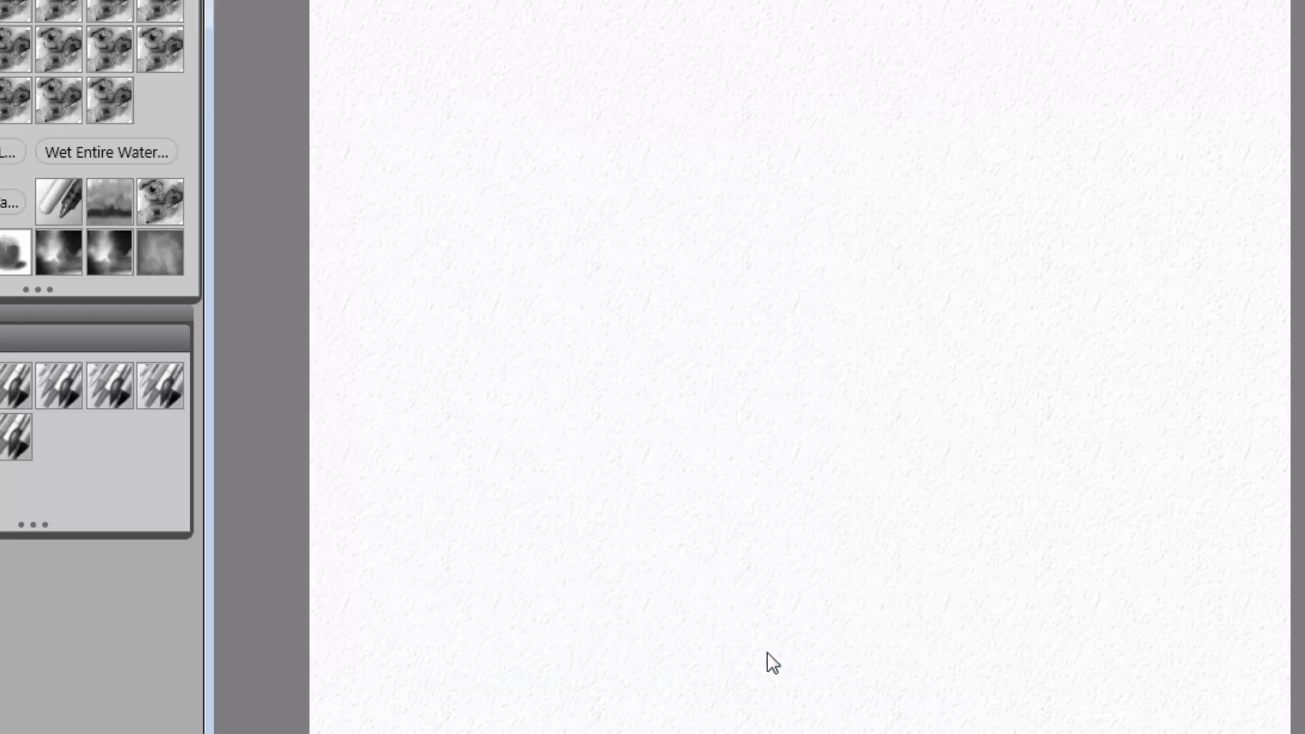